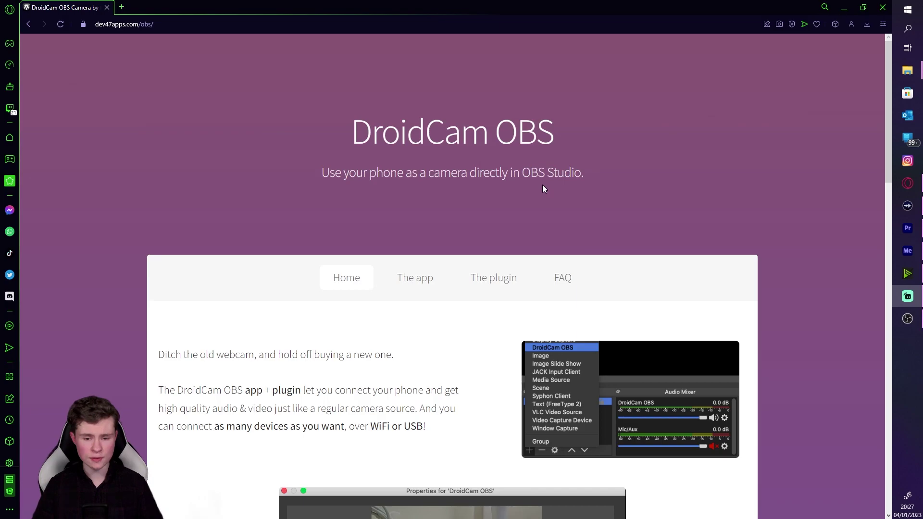
pyautogui.scroll(-5, 540, 184)
pyautogui.scroll(-5, 403, 312)
pyautogui.scroll(-5, 383, 337)
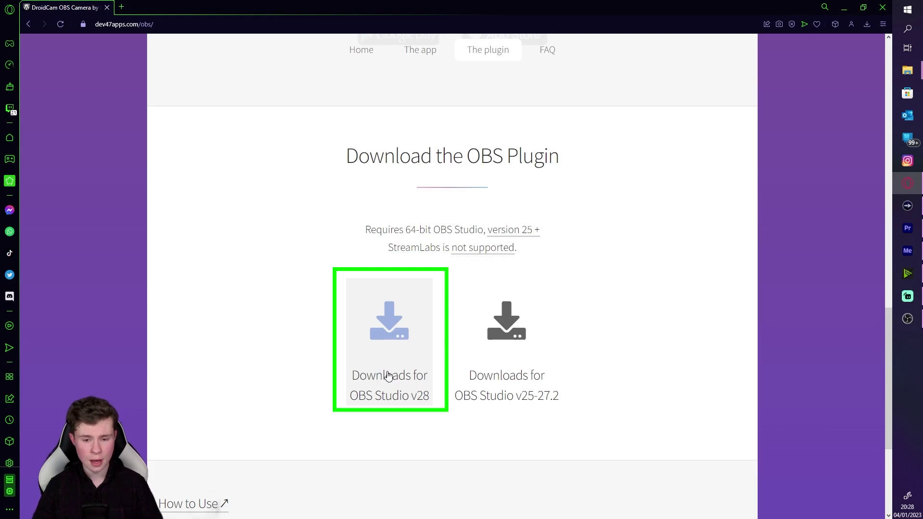
# - Save the Windows DroidCam OBS plugin installer for OBS Studio v28 to Downloads
pyautogui.click(403, 350)
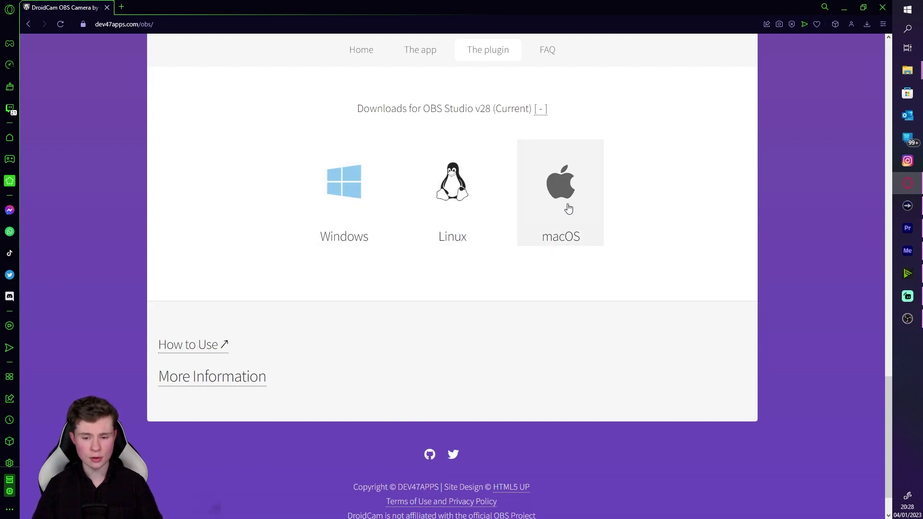
pyautogui.click(356, 202)
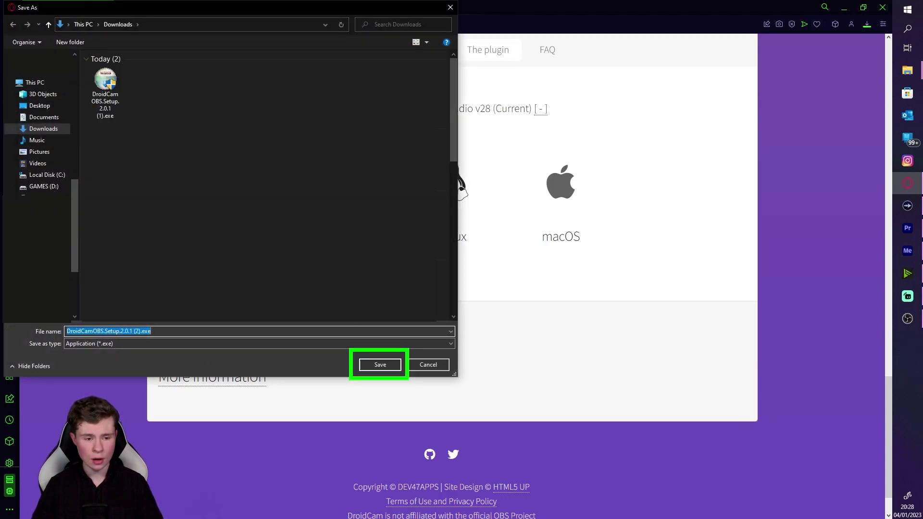
pyautogui.click(379, 364)
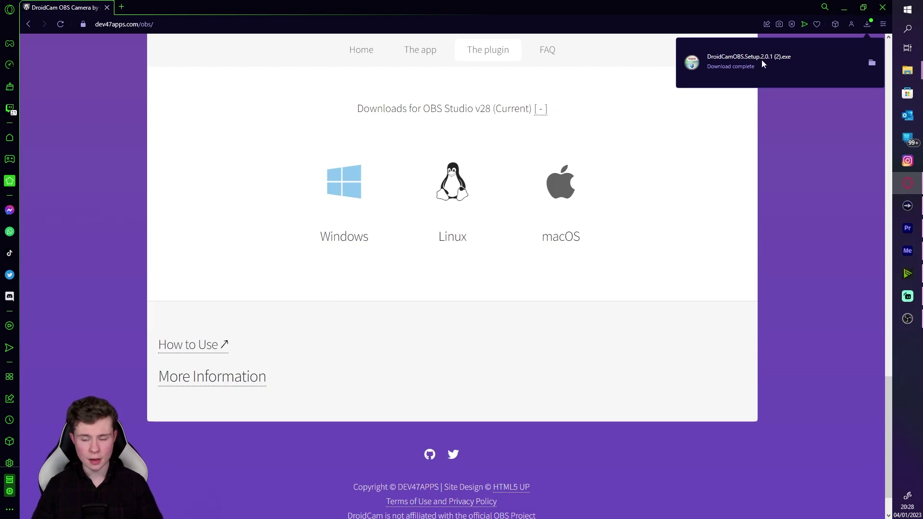
pyautogui.click(907, 69)
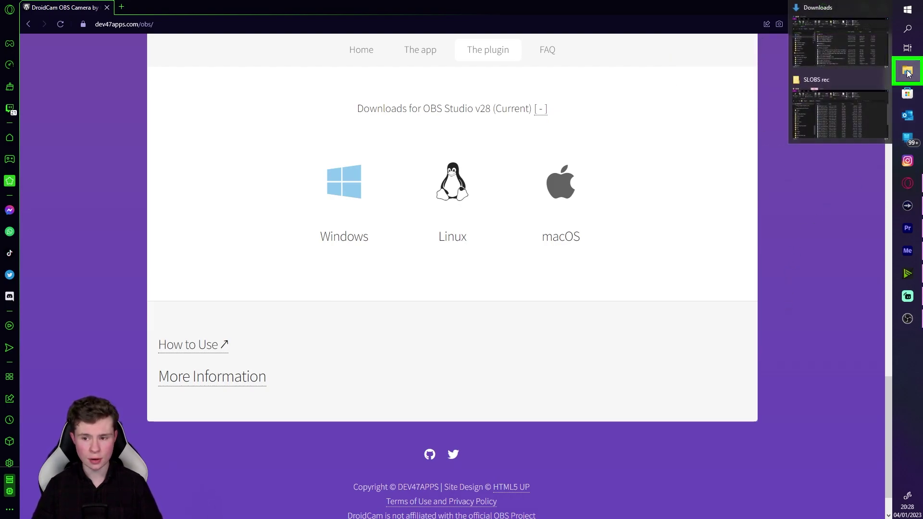
# - Run DroidCamOBS.Setup.2.0.1 (2).exe from the Downloads folder
pyautogui.click(863, 55)
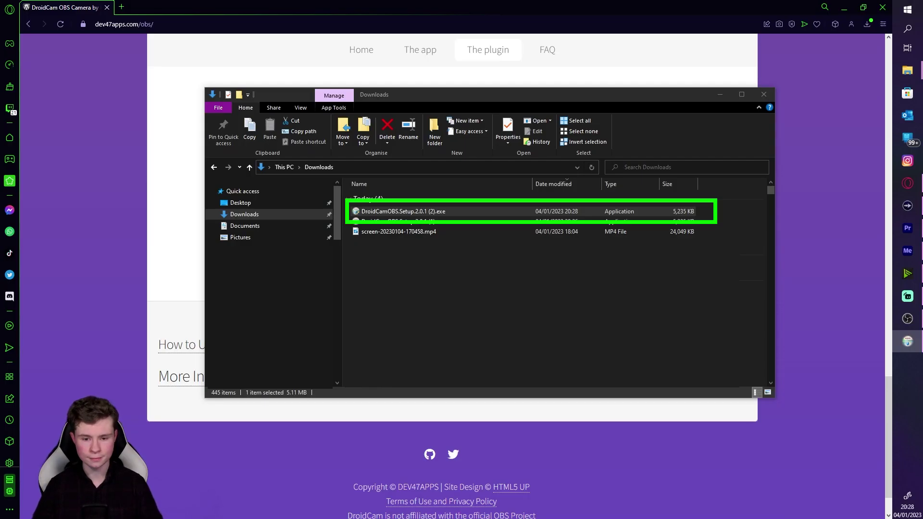
pyautogui.click(762, 94)
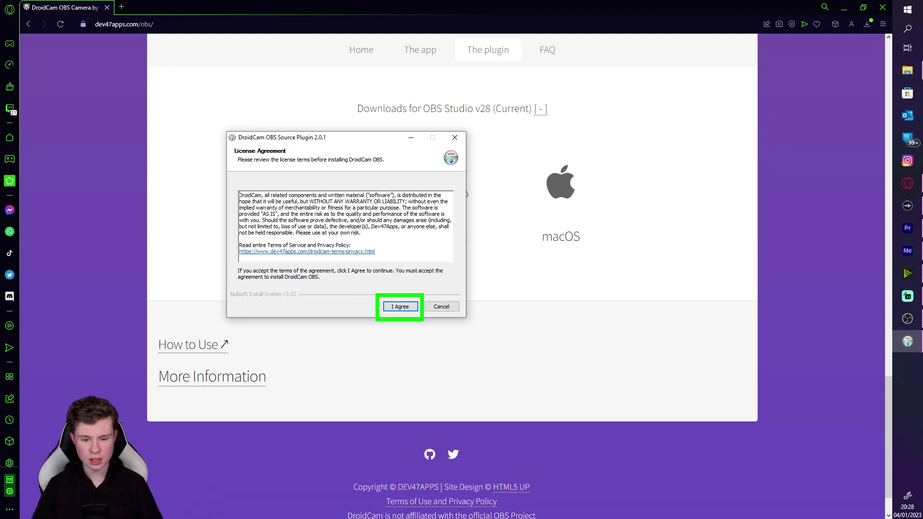
# - Install DroidCam OBS plugin 2.0.1 into C:\Program Files\obs-studio with all USB components
pyautogui.click(401, 307)
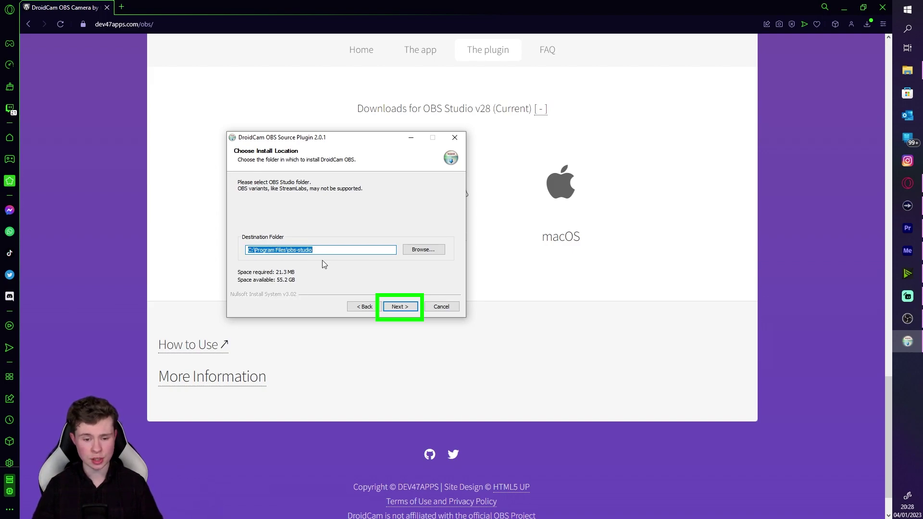
pyautogui.click(387, 306)
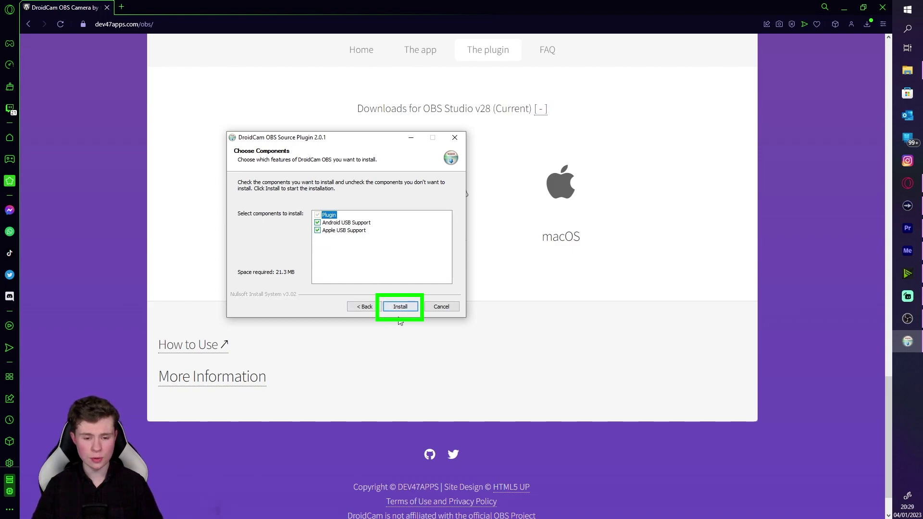
pyautogui.click(398, 307)
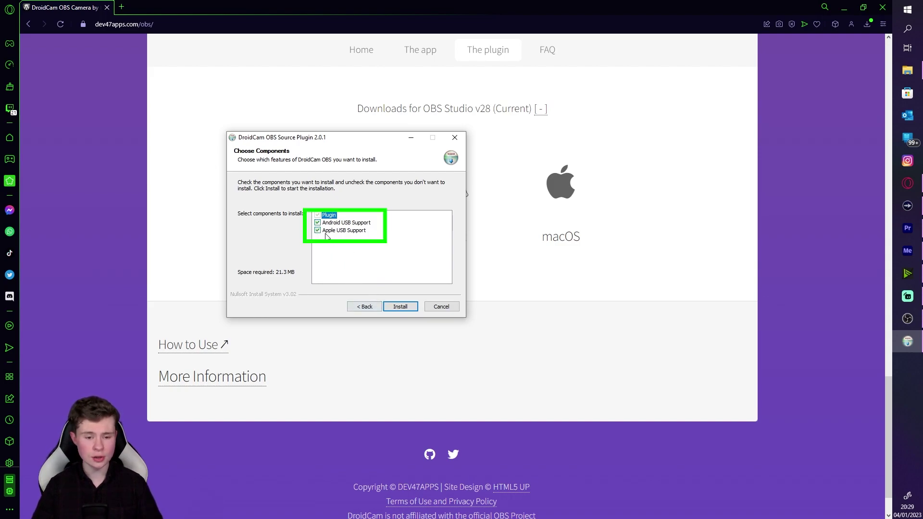
pyautogui.click(318, 230)
pyautogui.click(319, 231)
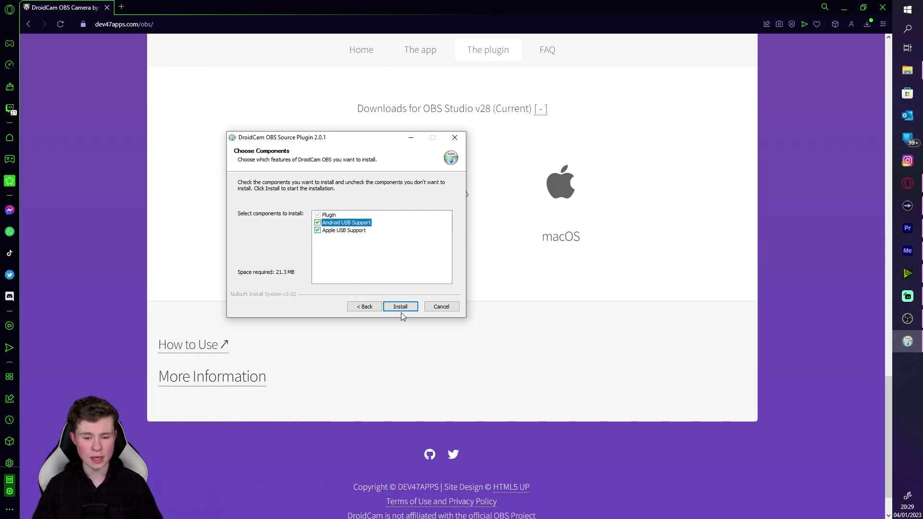
pyautogui.click(441, 306)
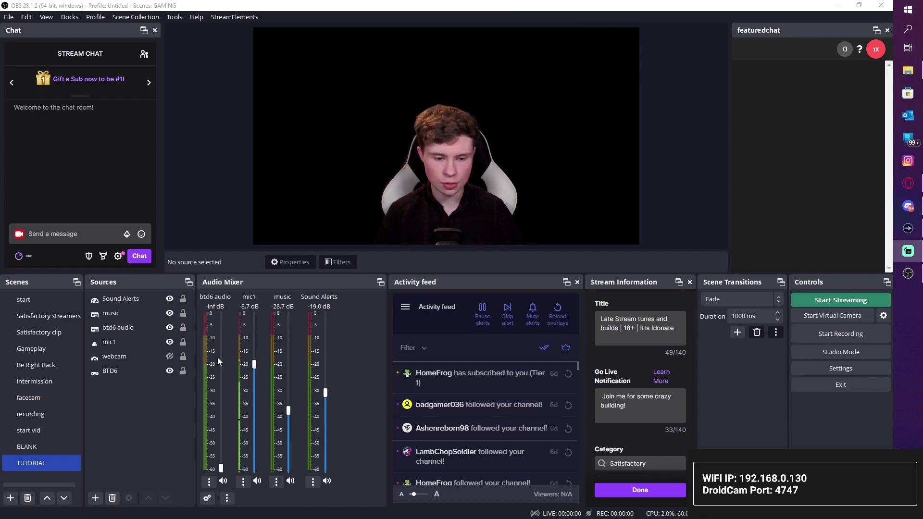
# - Add a DroidCam OBS source with its default name to the TUTORIAL scene
pyautogui.click(94, 498)
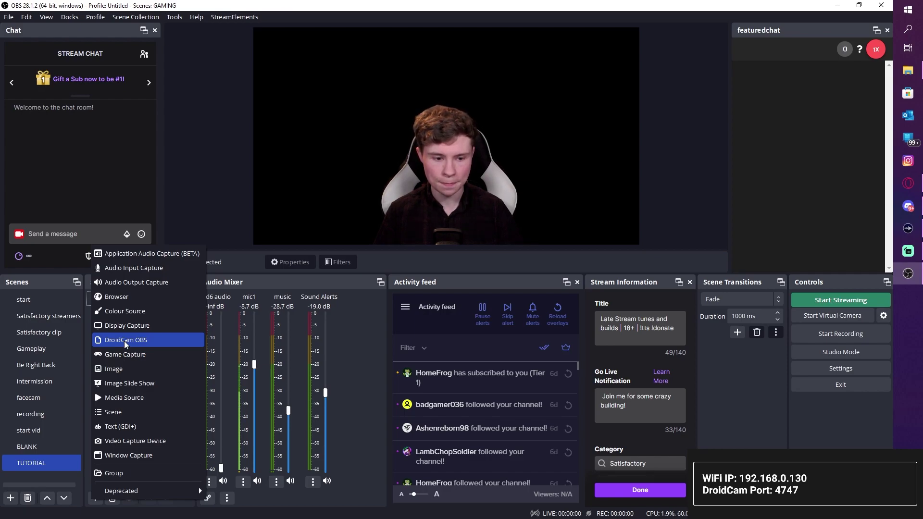
pyautogui.click(126, 341)
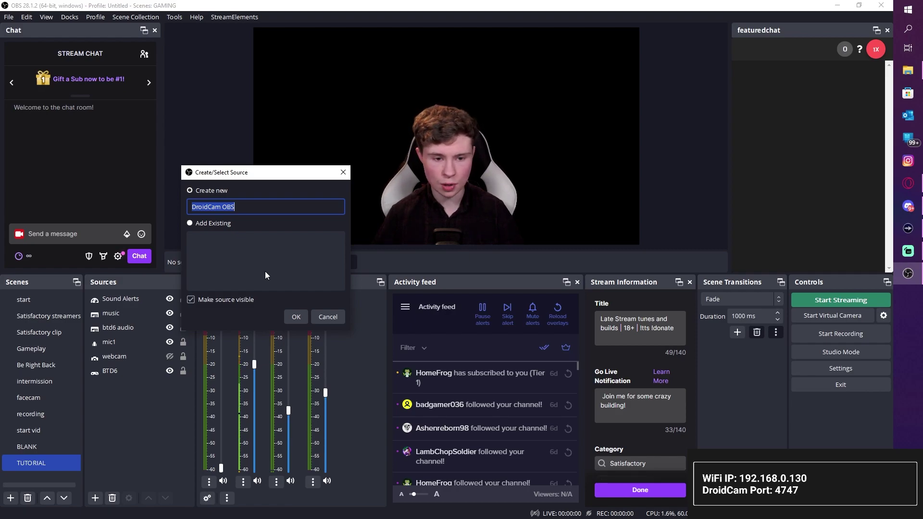
pyautogui.click(301, 318)
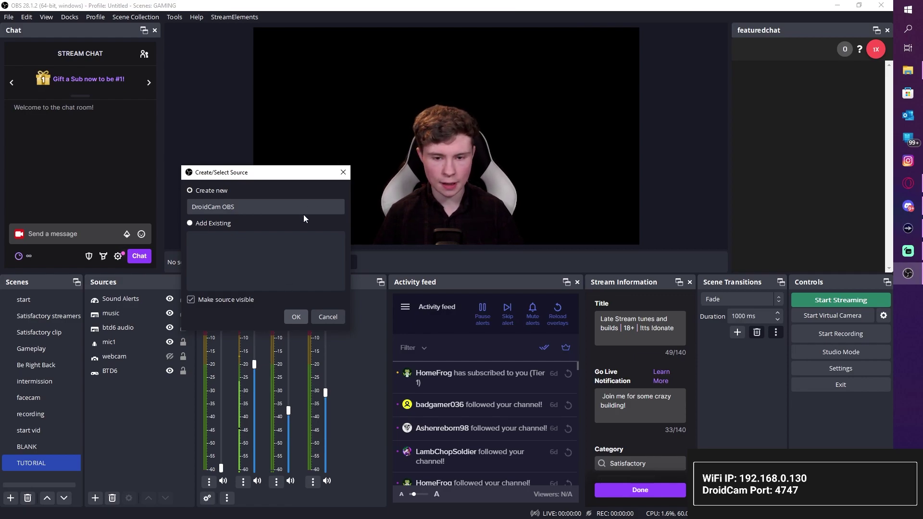
pyautogui.press('Return')
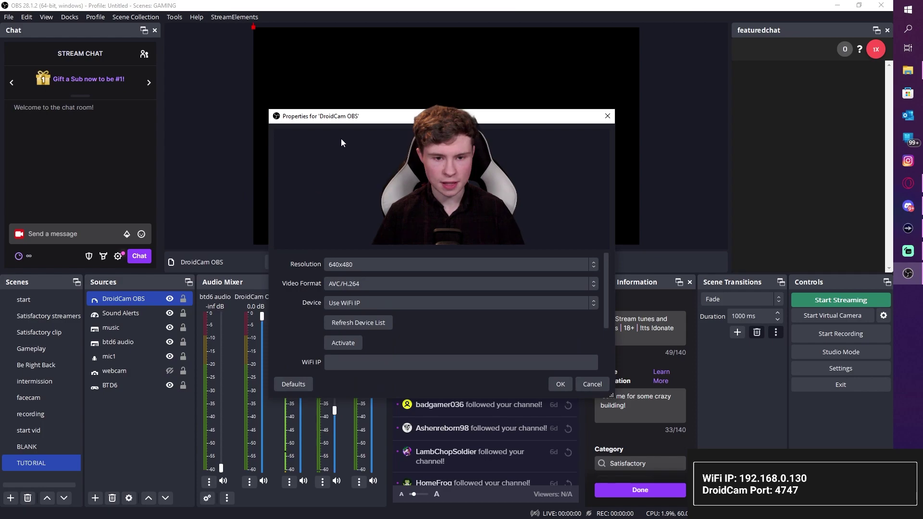
# - Keep 640x480 resolution and choose WiFi IP as the DroidCam connection method
pyautogui.moveTo(375, 119); pyautogui.dragTo(131, 112)
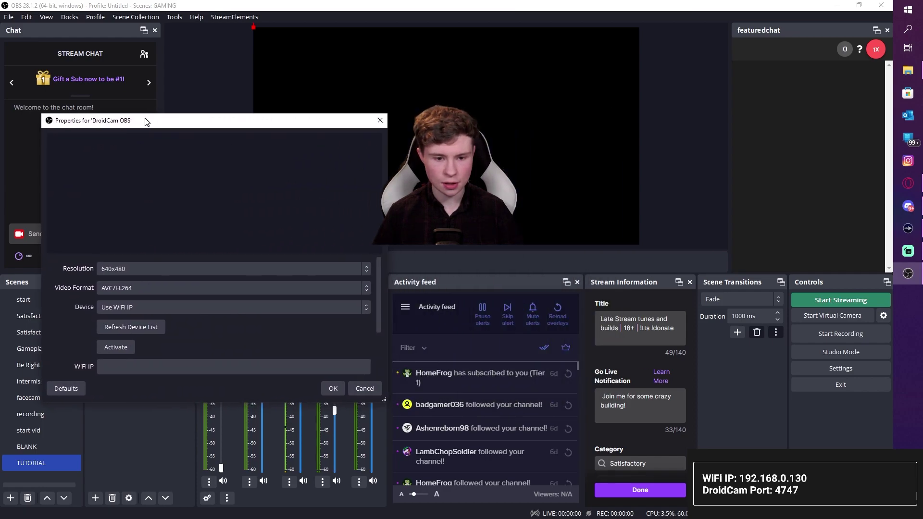
pyautogui.click(113, 260)
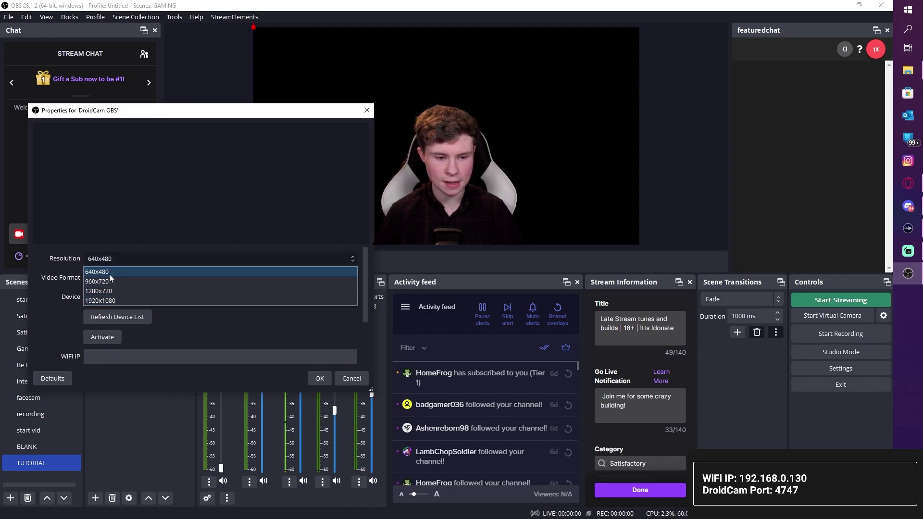
pyautogui.click(108, 274)
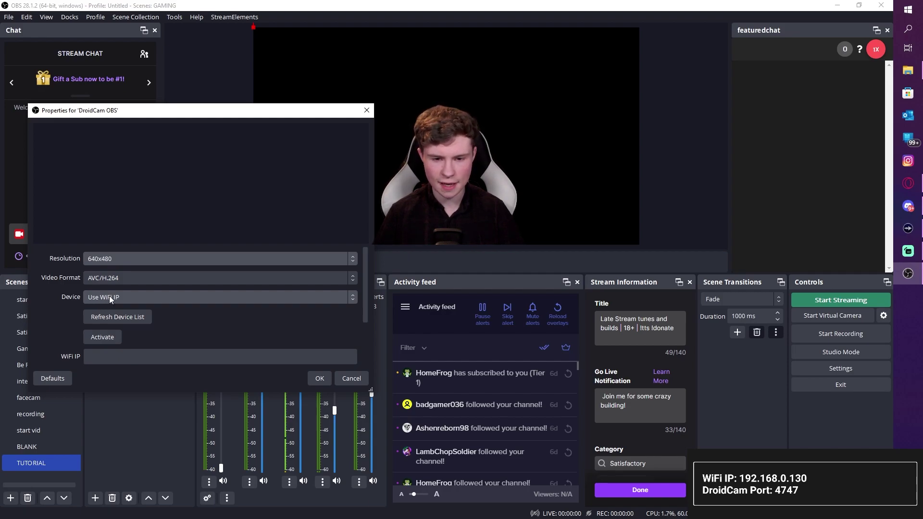
pyautogui.click(109, 295)
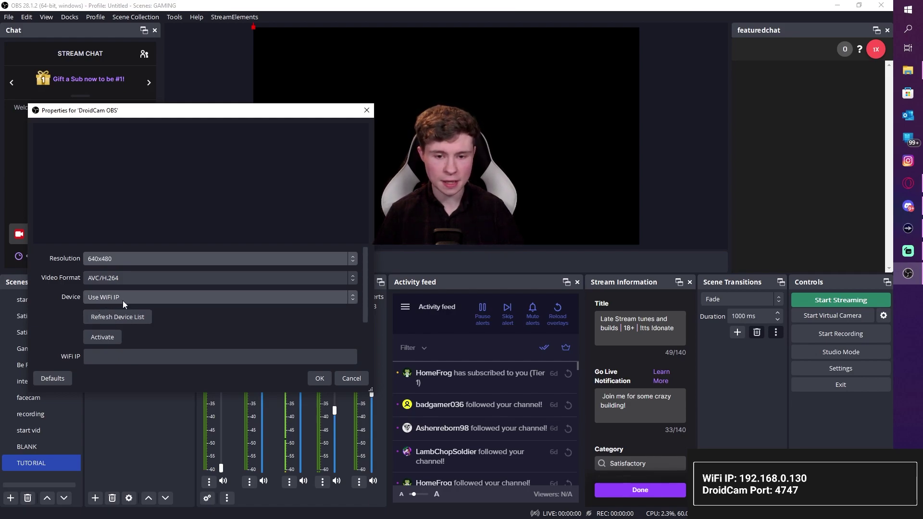
pyautogui.scroll(-1, 124, 306)
pyautogui.scroll(-1, 126, 307)
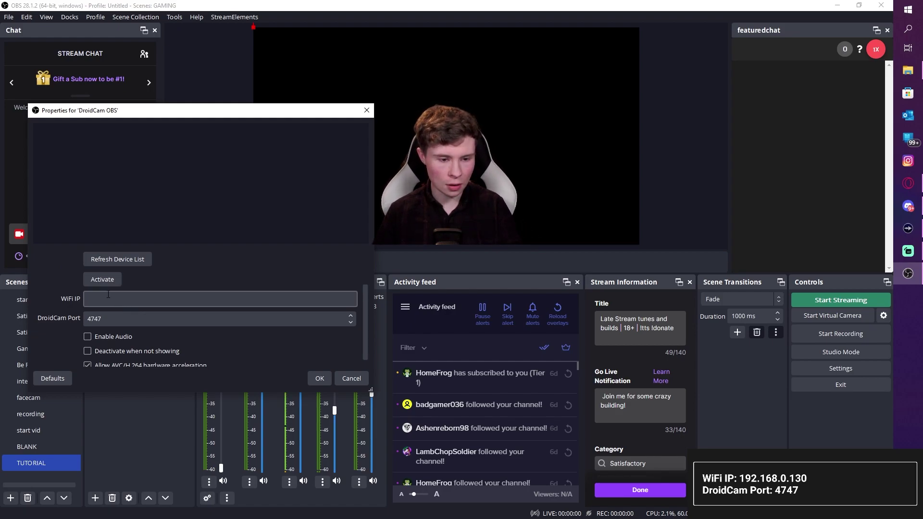
# - Enter WiFi IP 192.168.0.130, enable audio and confirm the DroidCam properties
pyautogui.click(117, 295)
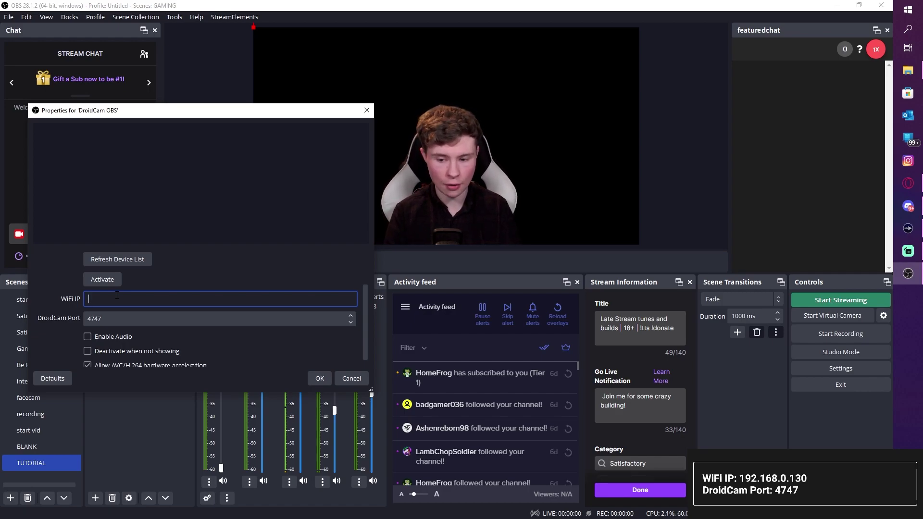
pyautogui.write('192')
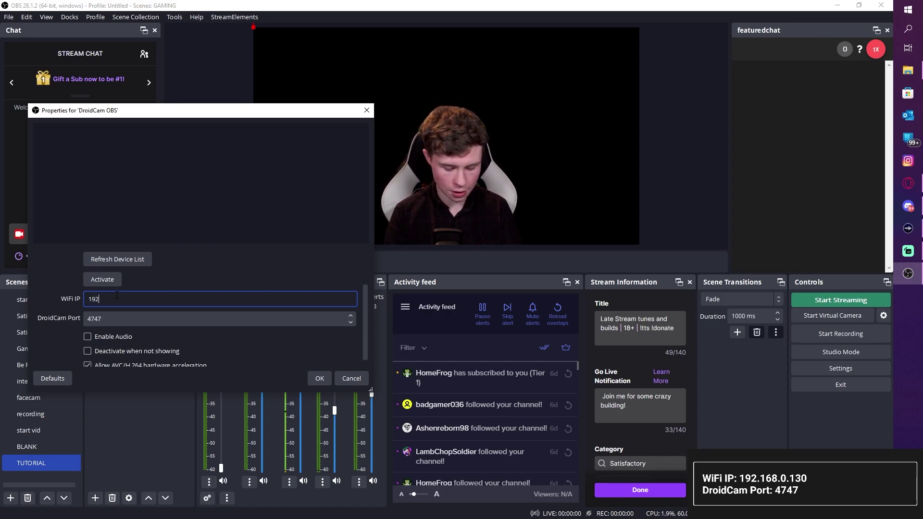
pyautogui.write('.18')
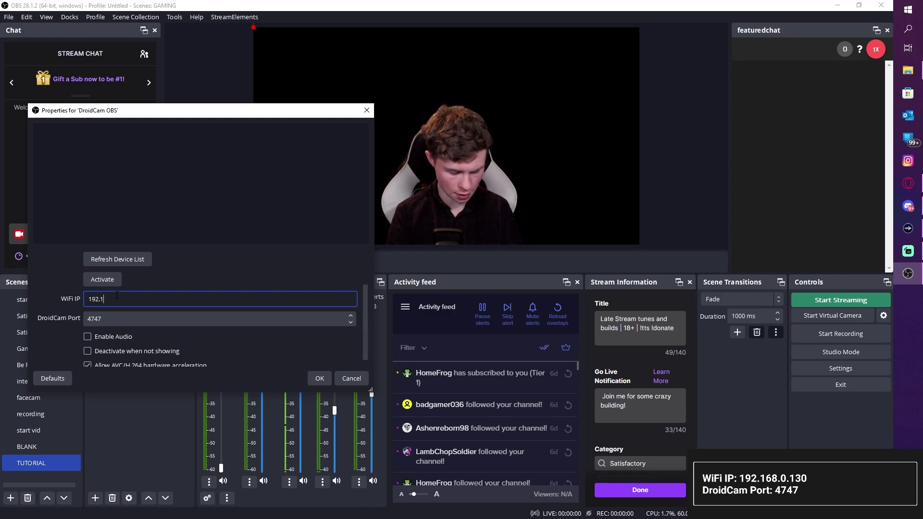
pyautogui.write('68.0.')
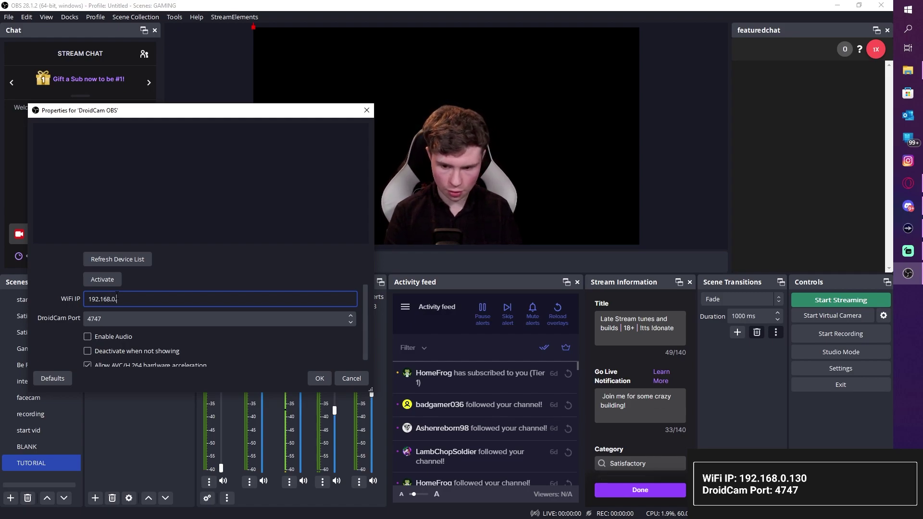
pyautogui.write('130')
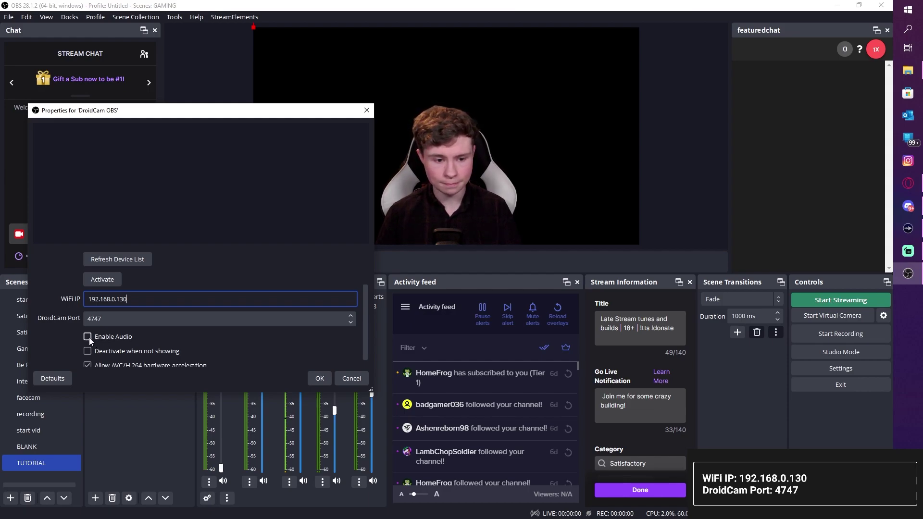
pyautogui.click(88, 336)
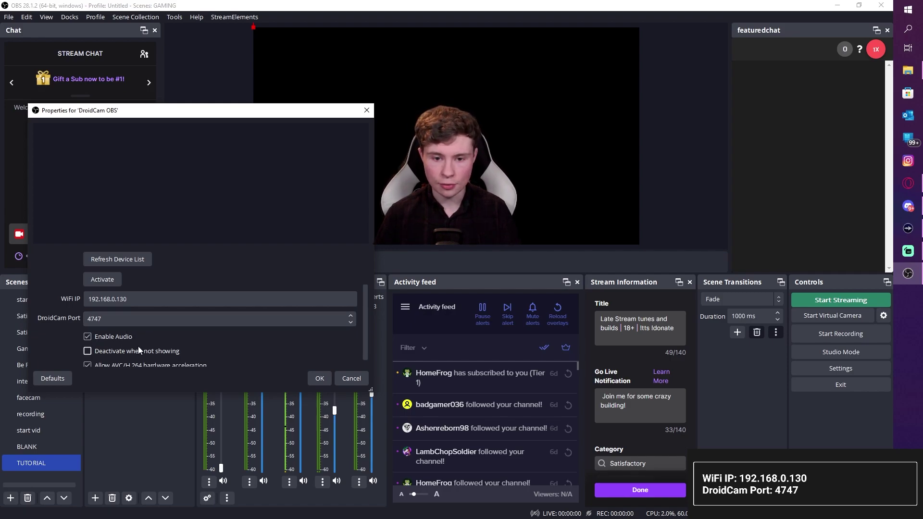
pyautogui.scroll(-1, 143, 358)
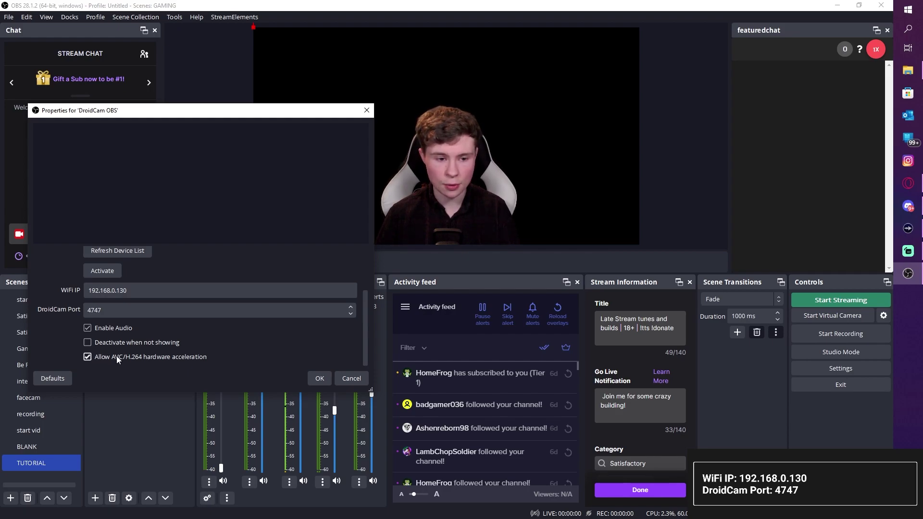
pyautogui.scroll(1, 163, 349)
pyautogui.scroll(2, 156, 331)
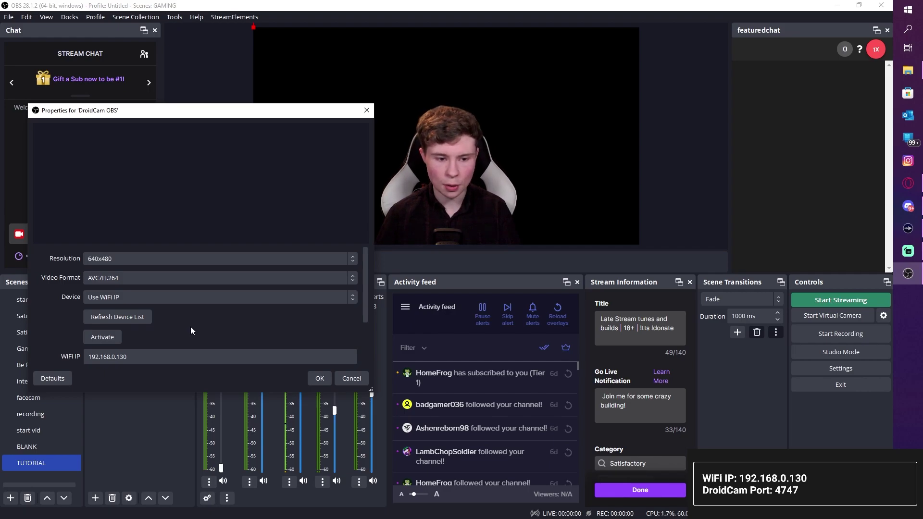
pyautogui.scroll(-3, 191, 326)
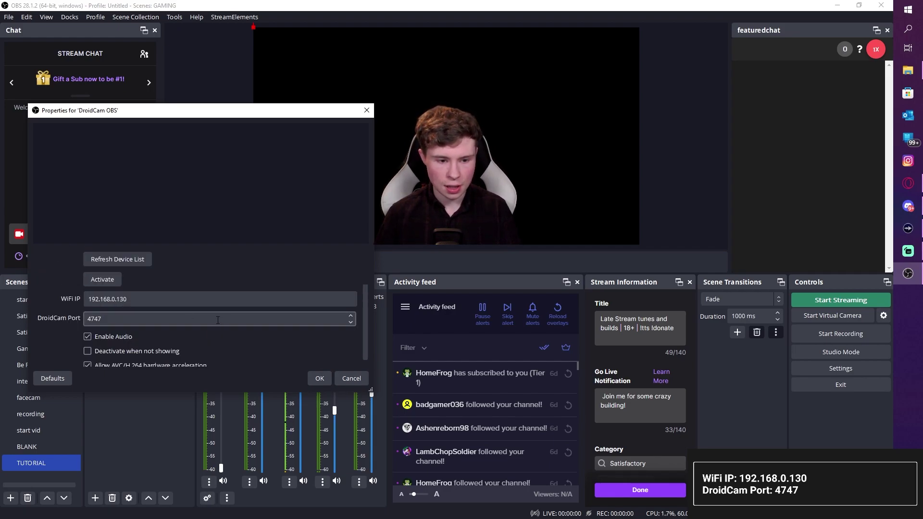
pyautogui.click(315, 380)
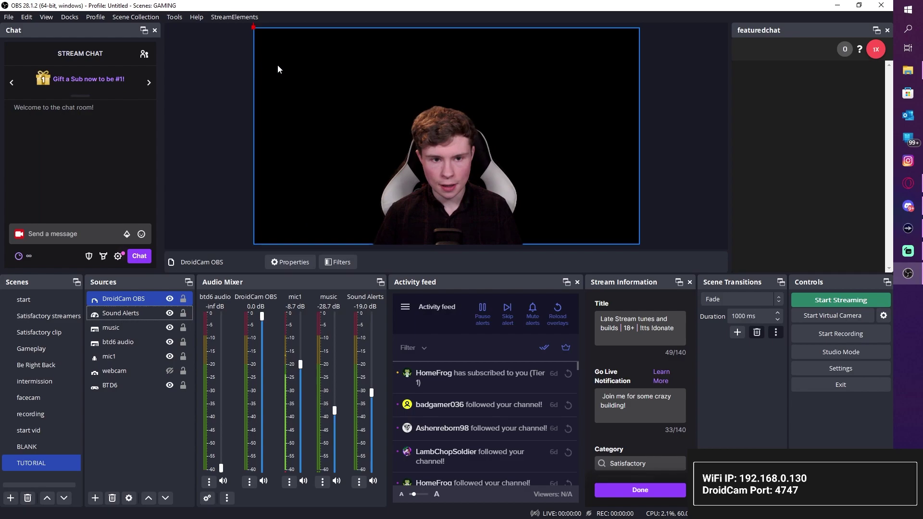
# - Reopen the DroidCam OBS source properties and activate the phone camera connection
pyautogui.rightClick(138, 297)
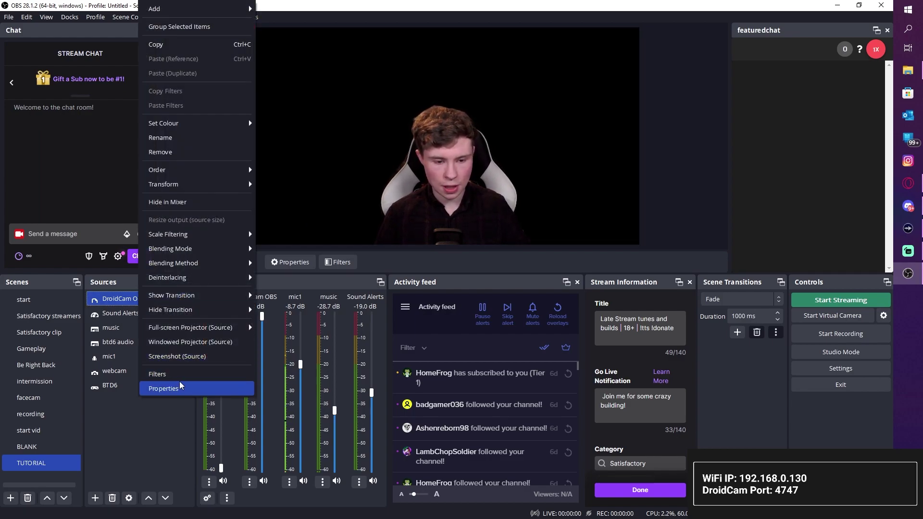
pyautogui.click(181, 389)
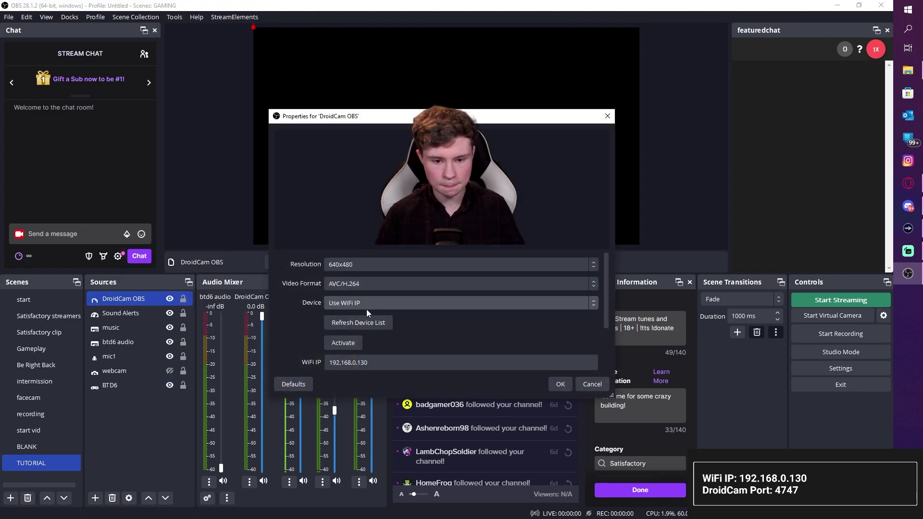
pyautogui.click(348, 342)
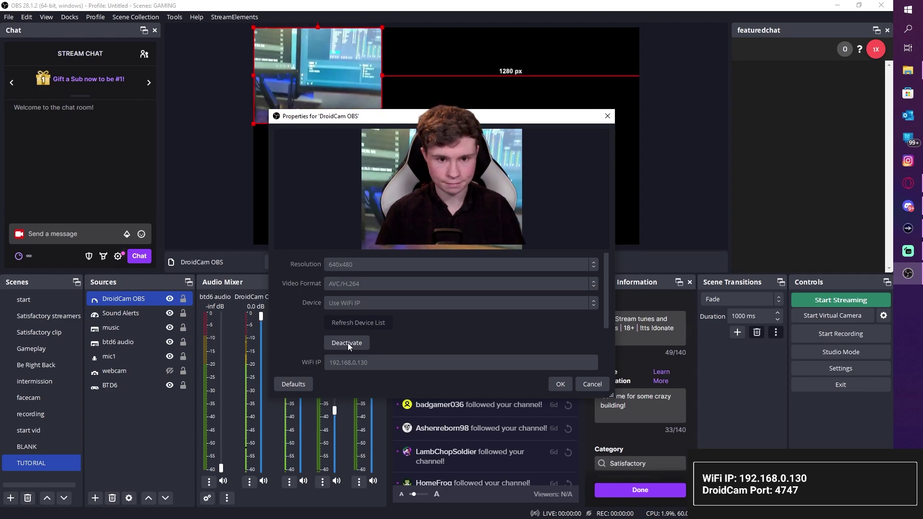
# - Close the properties, then move the phone feed to the bottom-left and shrink it
pyautogui.click(561, 385)
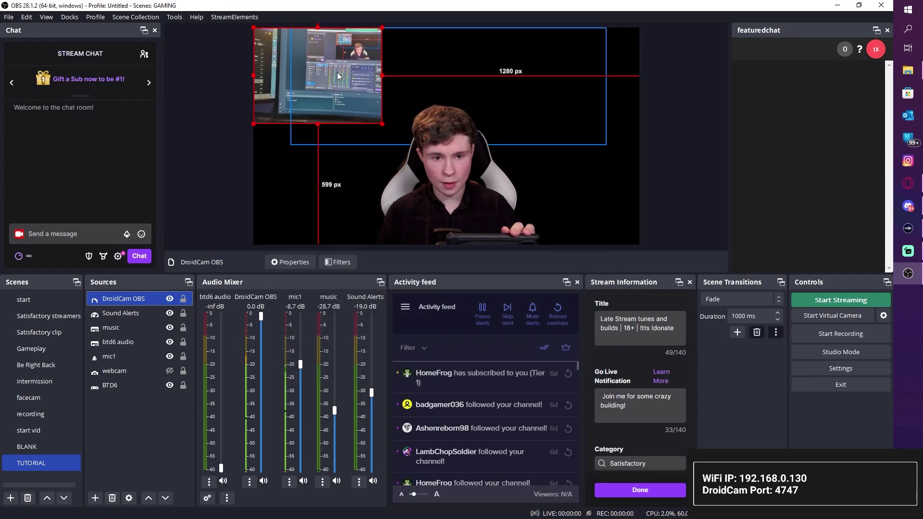
pyautogui.moveTo(337, 72); pyautogui.dragTo(342, 193)
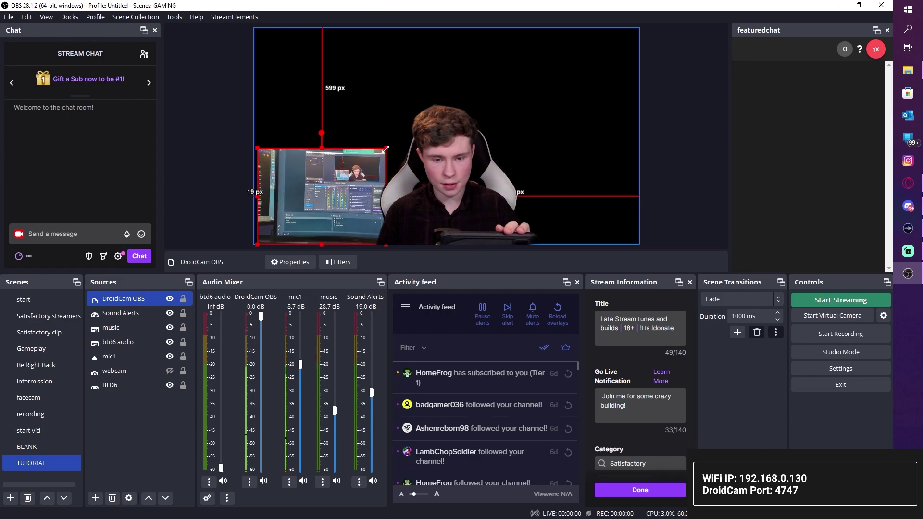
pyautogui.moveTo(386, 149)
pyautogui.mouseDown()
pyautogui.moveTo(362, 147)
pyautogui.moveTo(353, 173)
pyautogui.mouseUp()
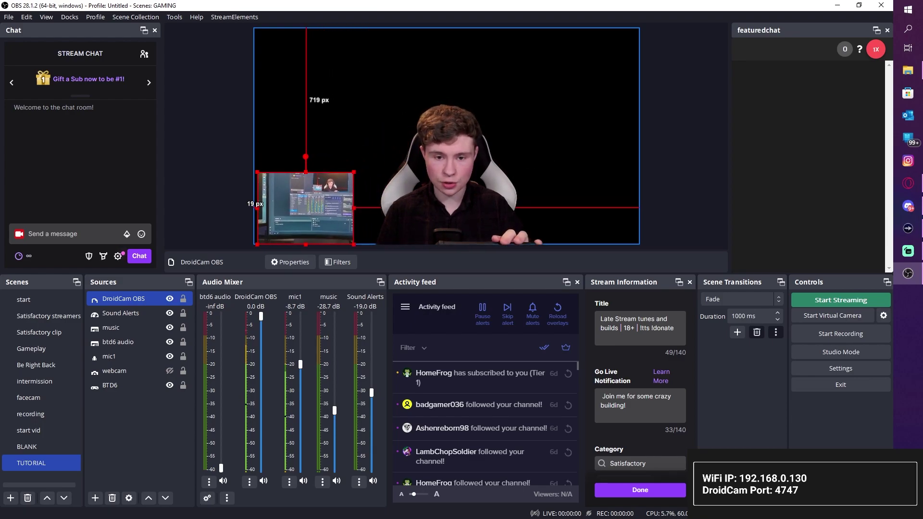